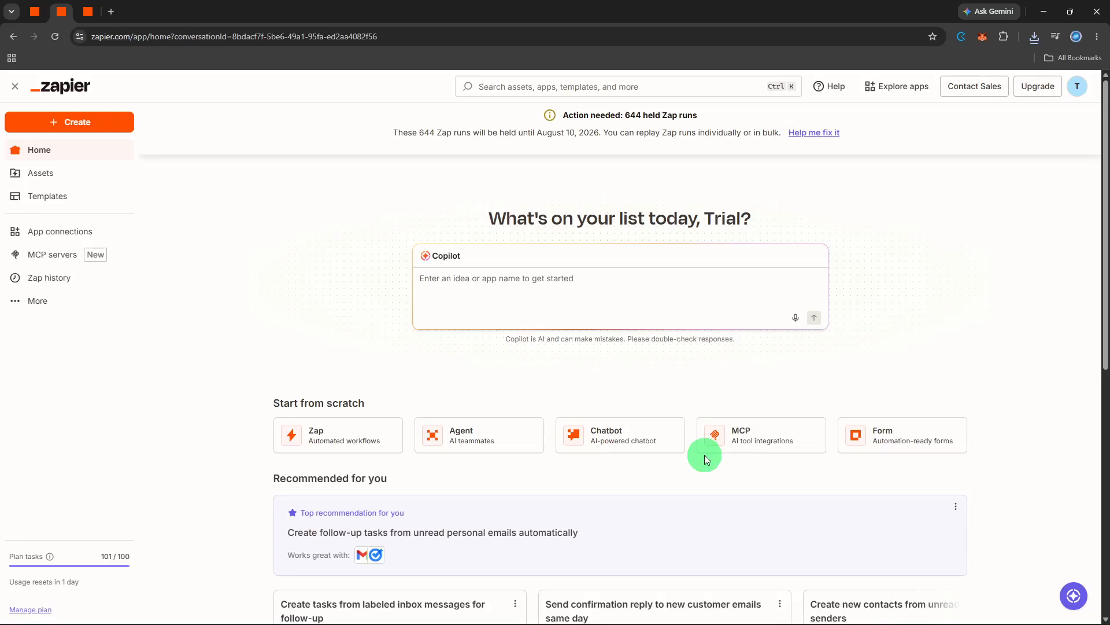
# - Create a new Zap and search for "forms" to set Google Forms as its trigger app
pyautogui.click(98, 114)
pyautogui.click(97, 152)
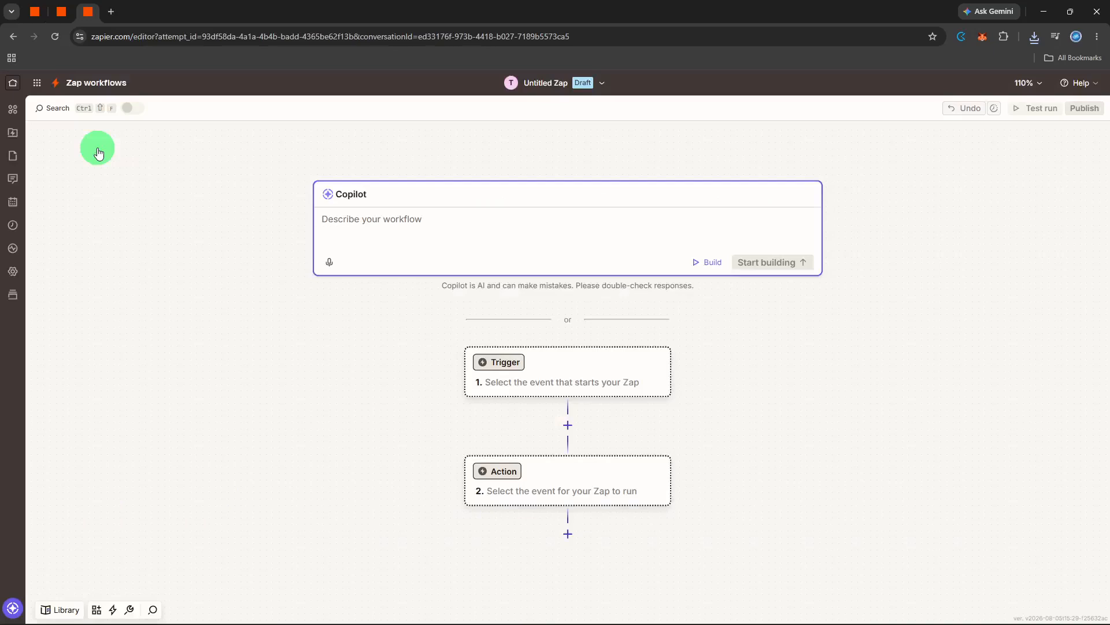
pyautogui.click(489, 364)
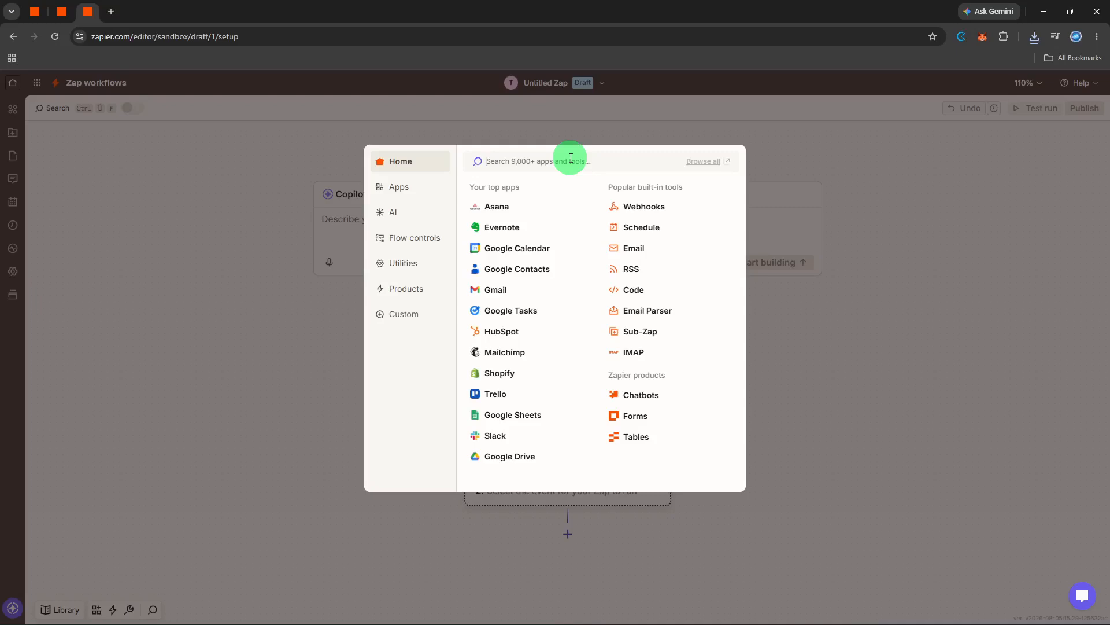
pyautogui.write('forms')
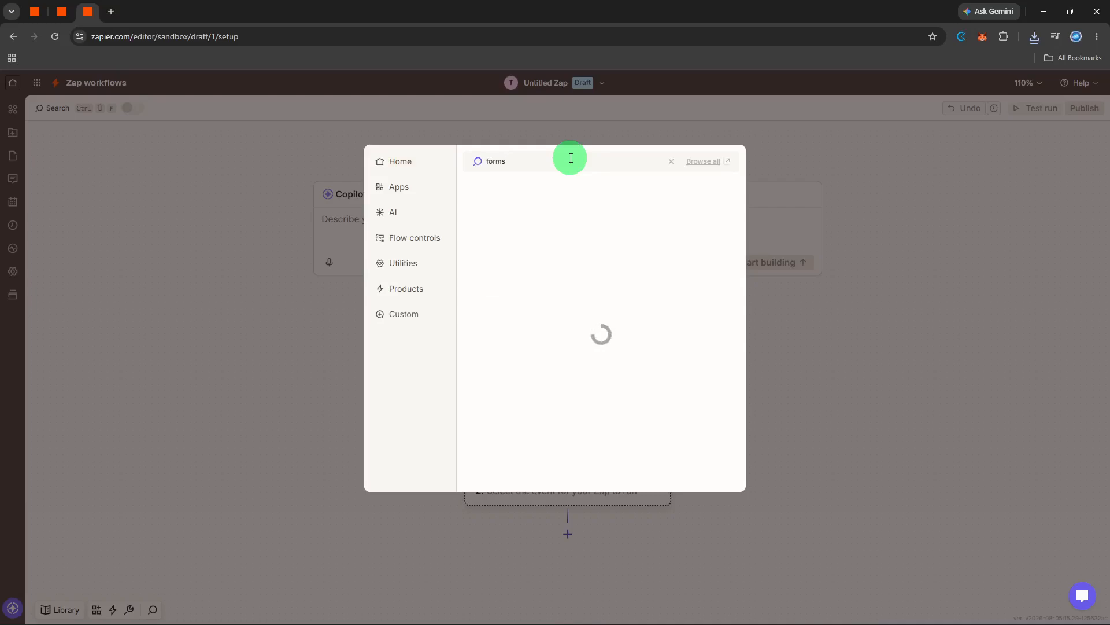
pyautogui.click(558, 189)
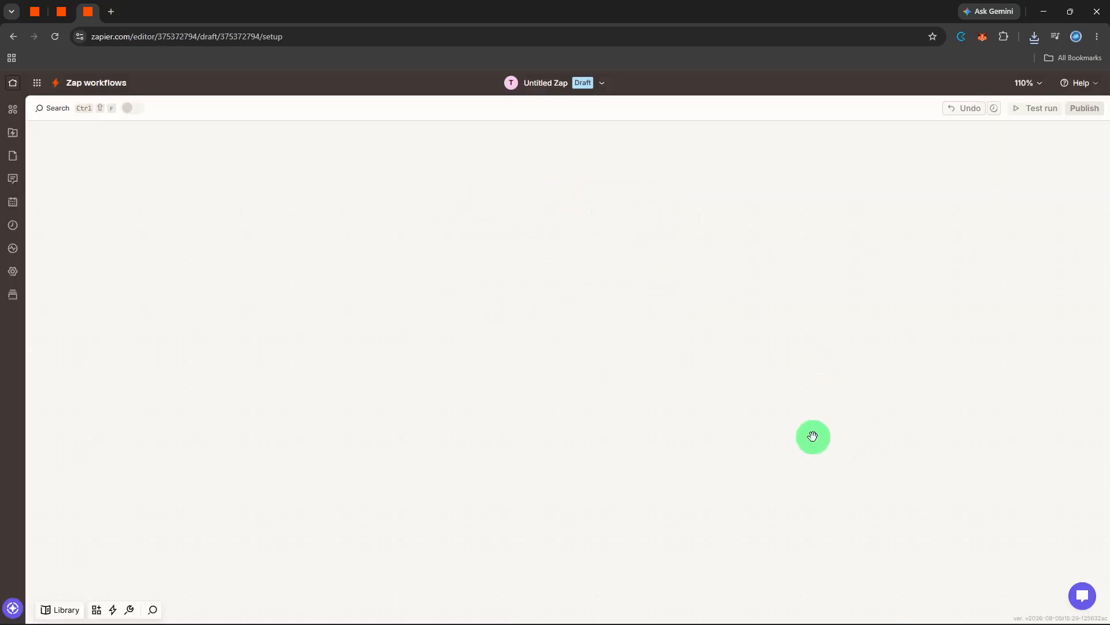
# - Set the trigger event to New or Updated Form Response and select the Event registration form
pyautogui.click(965, 267)
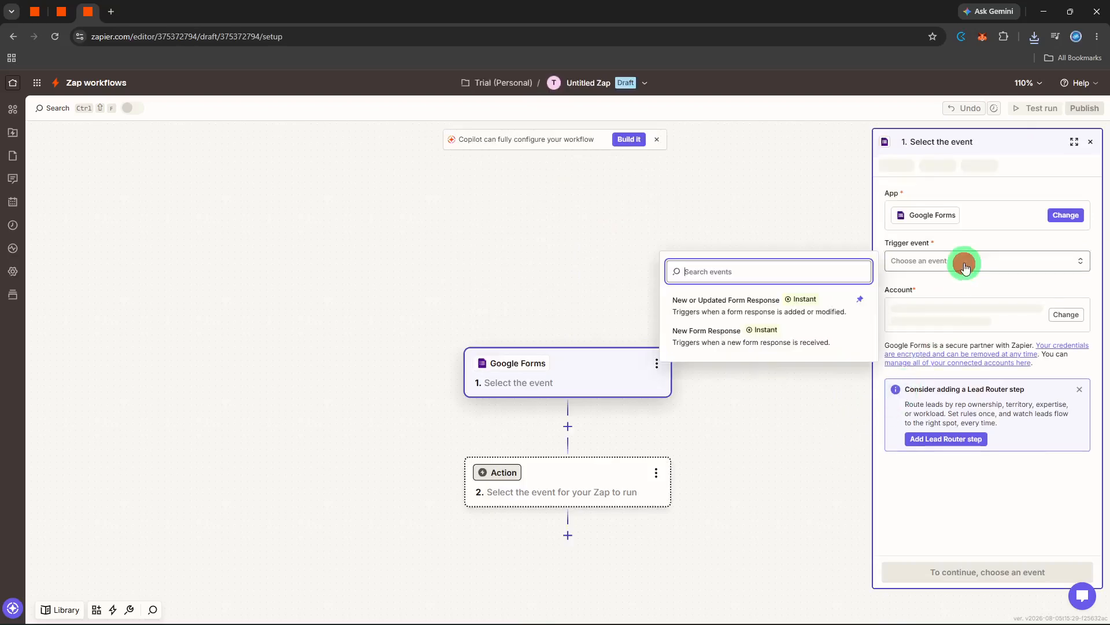
pyautogui.click(811, 305)
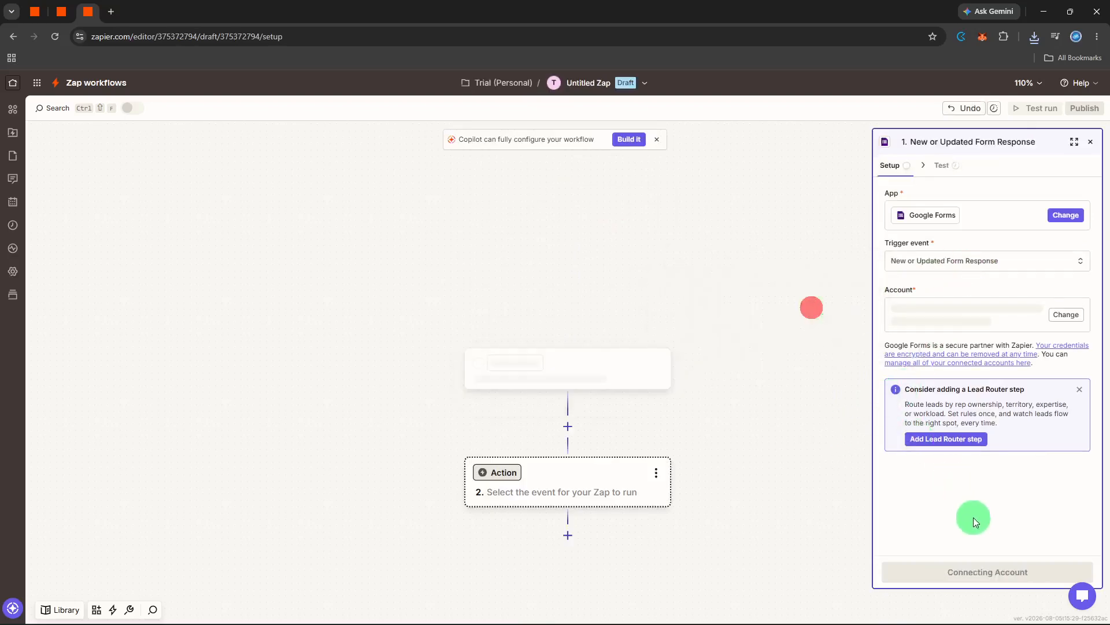
pyautogui.click(972, 570)
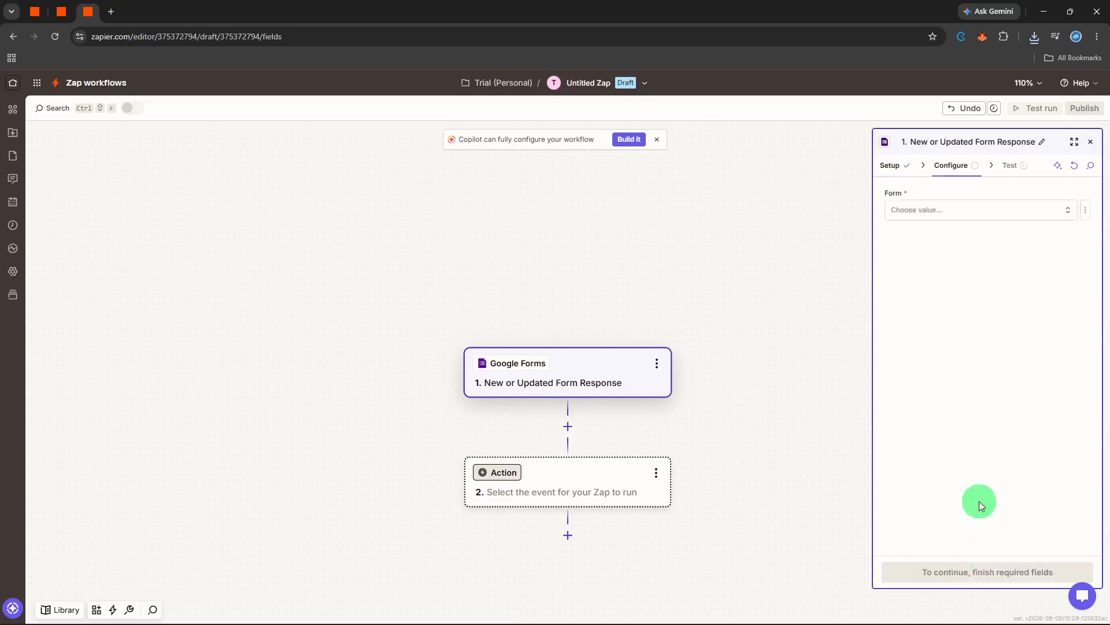
pyautogui.click(957, 209)
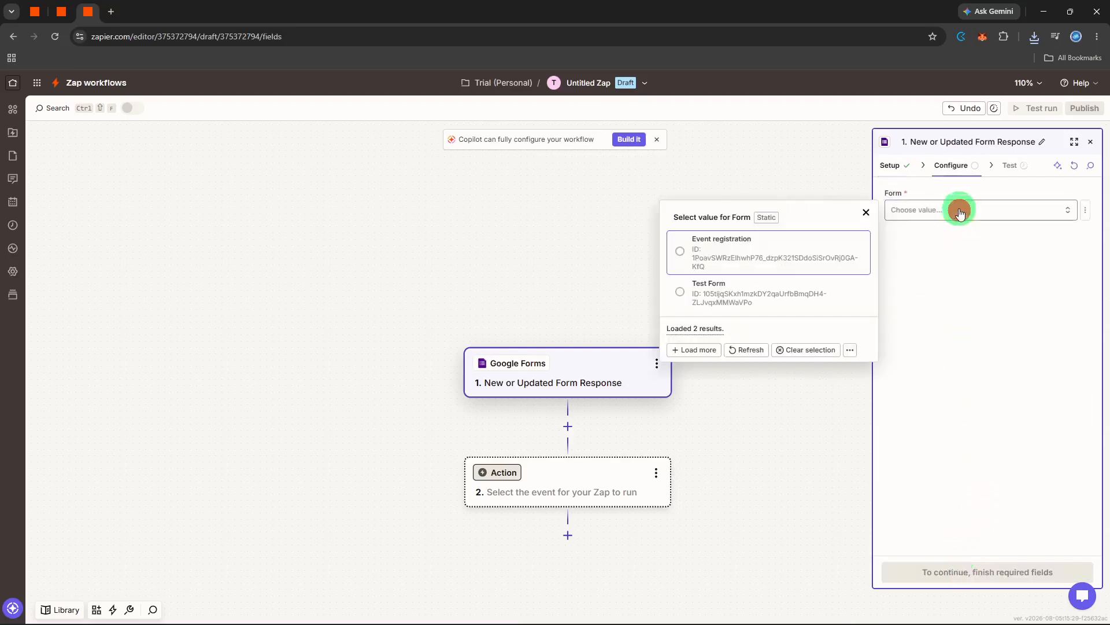
pyautogui.click(844, 236)
pyautogui.click(975, 571)
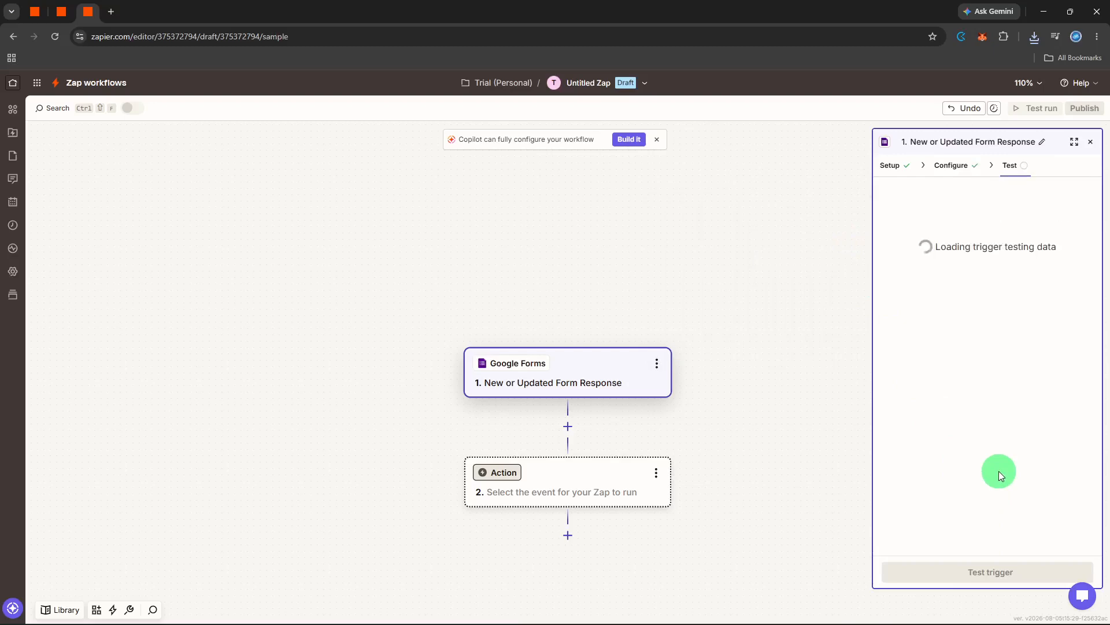
# - Test the Google Forms trigger and continue with the Form Response A record
pyautogui.click(1001, 567)
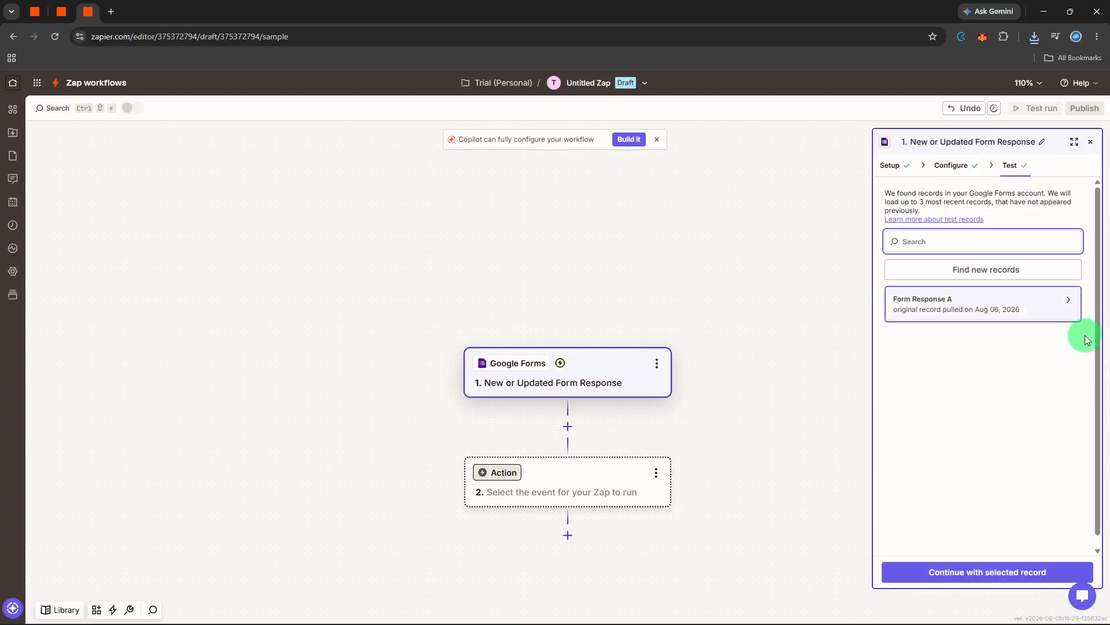
pyautogui.click(1072, 314)
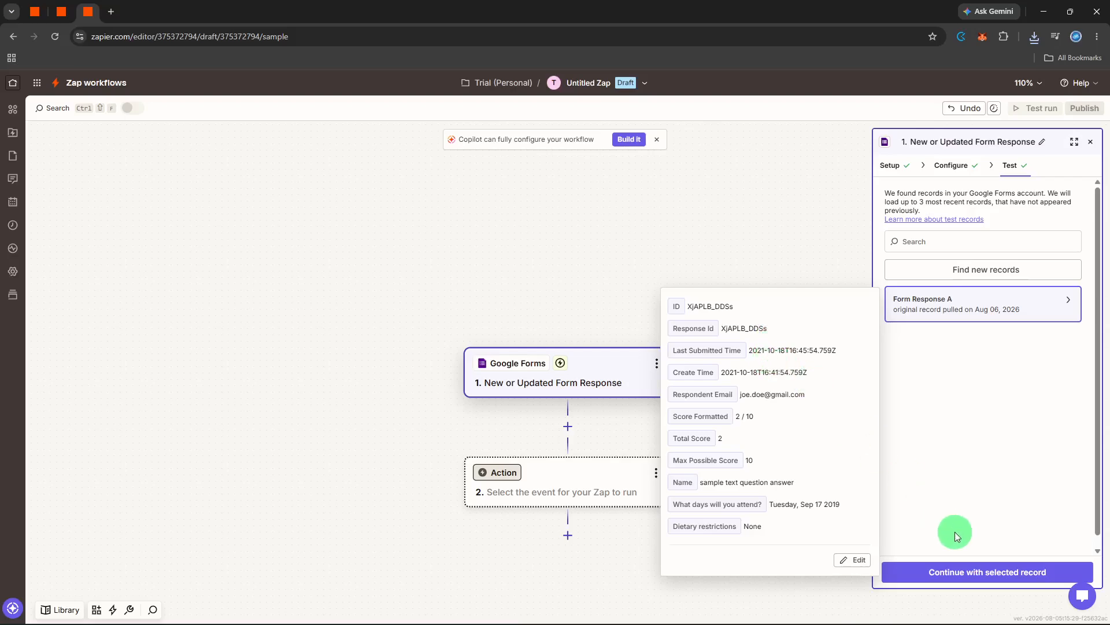
pyautogui.click(962, 559)
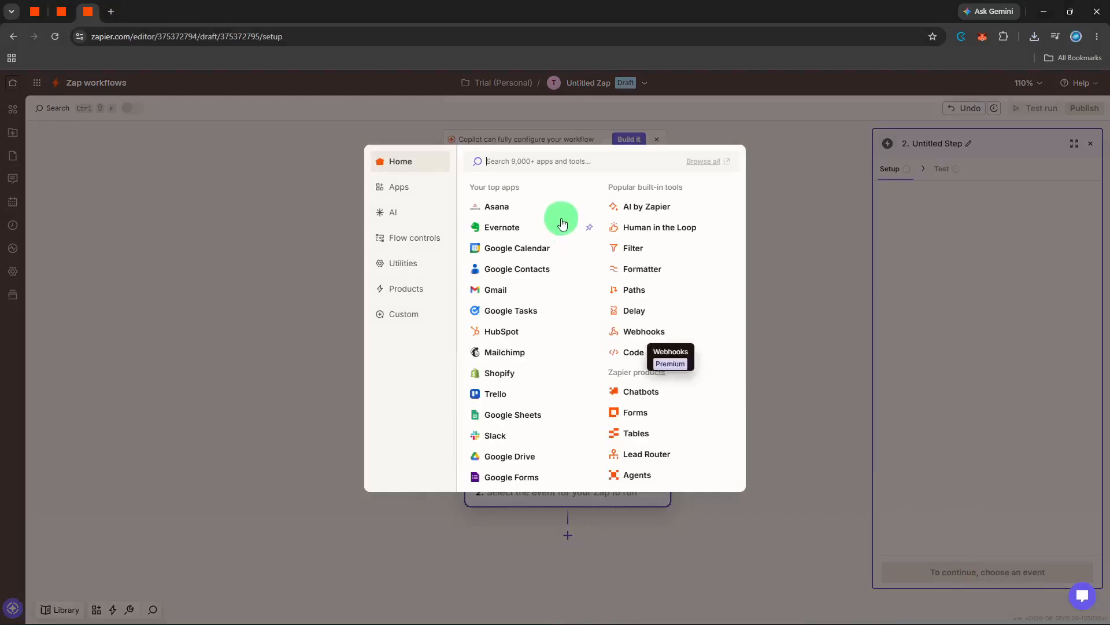
# - Set Airtable as the action app with the Find Record event and proceed to its configuration
pyautogui.write('airt')
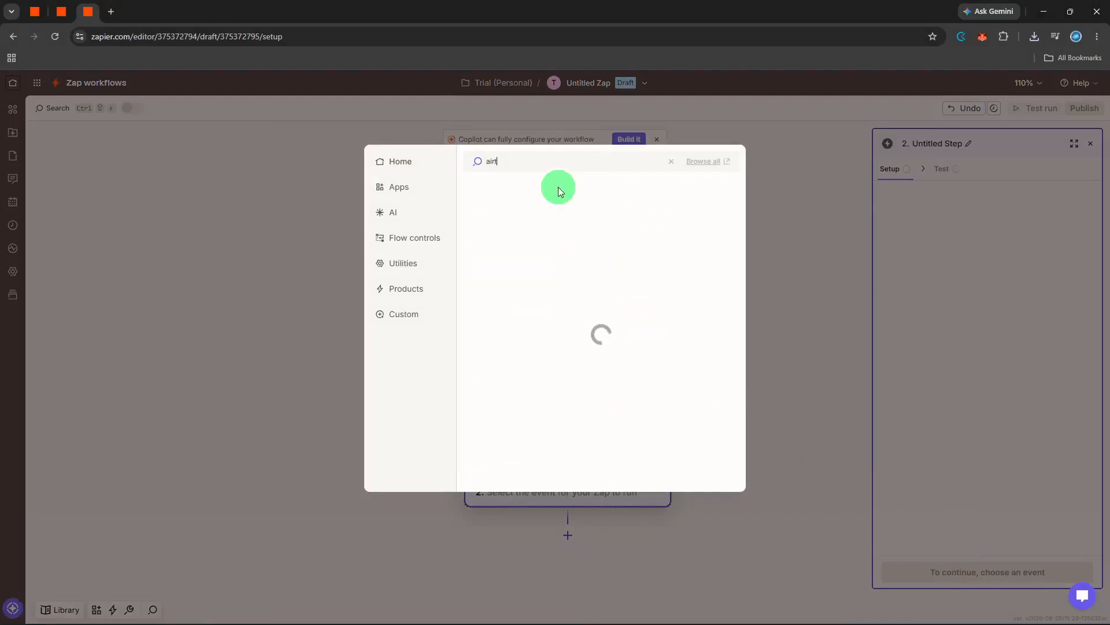
pyautogui.click(557, 187)
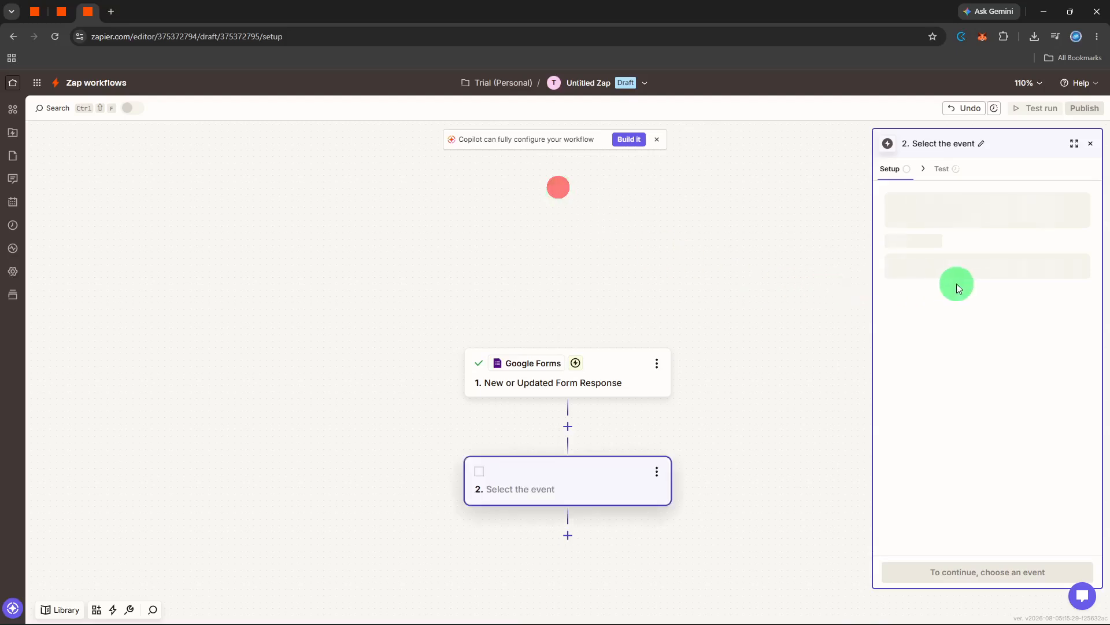
pyautogui.click(962, 266)
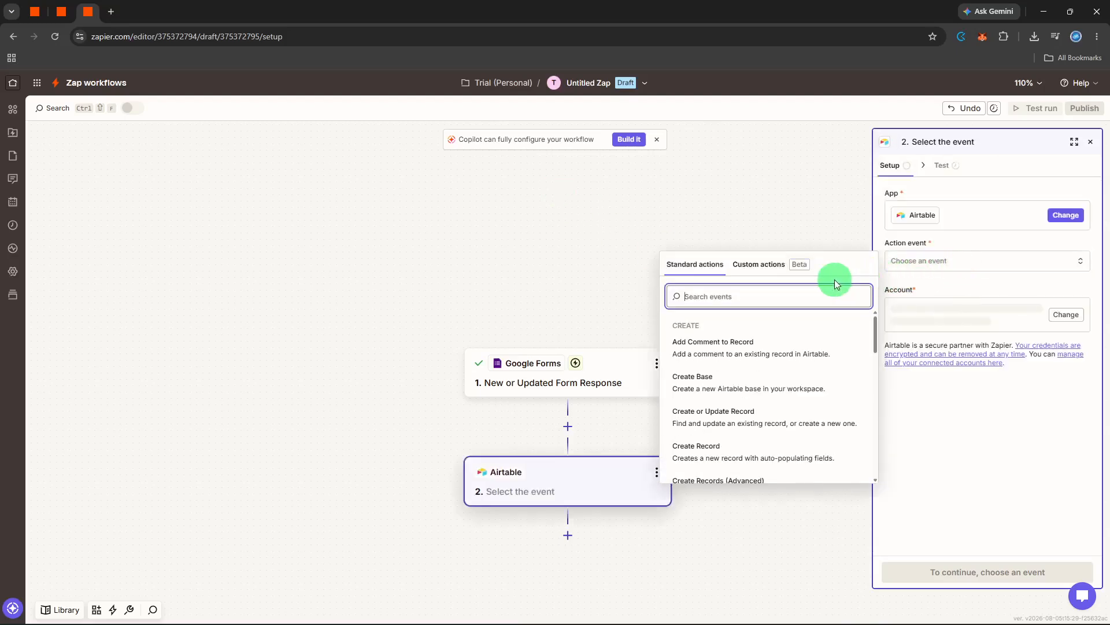
pyautogui.write('find')
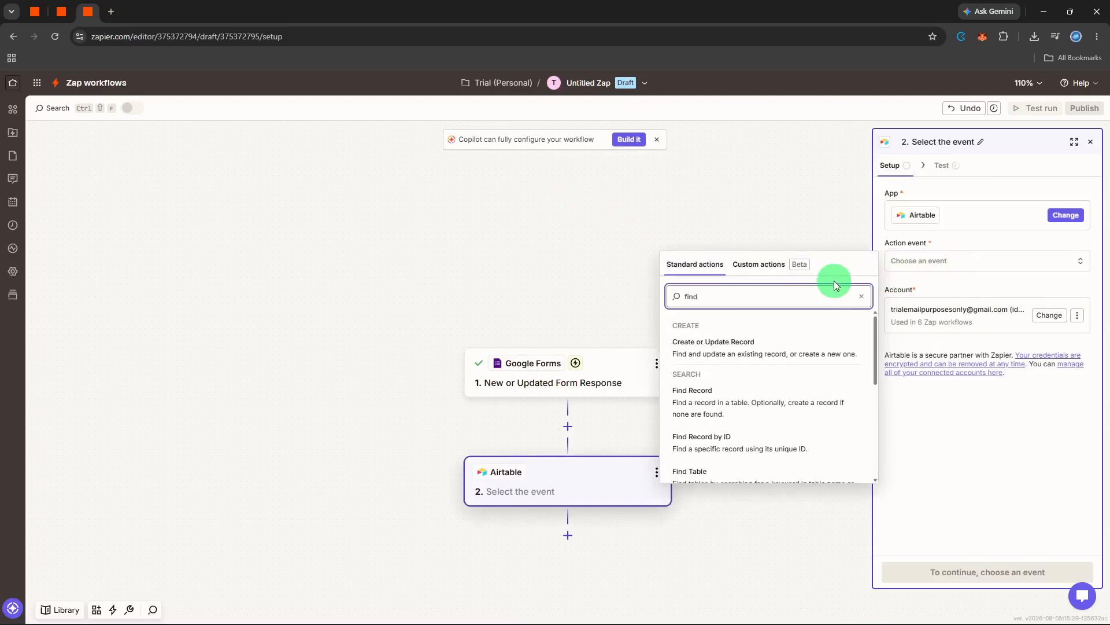
pyautogui.click(781, 409)
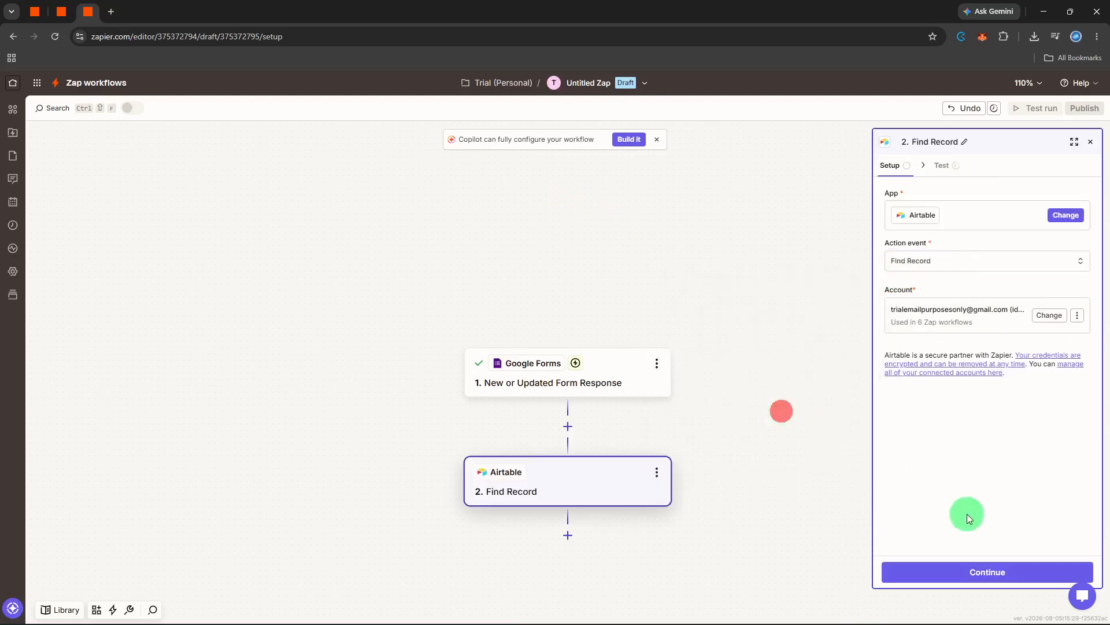
pyautogui.click(991, 568)
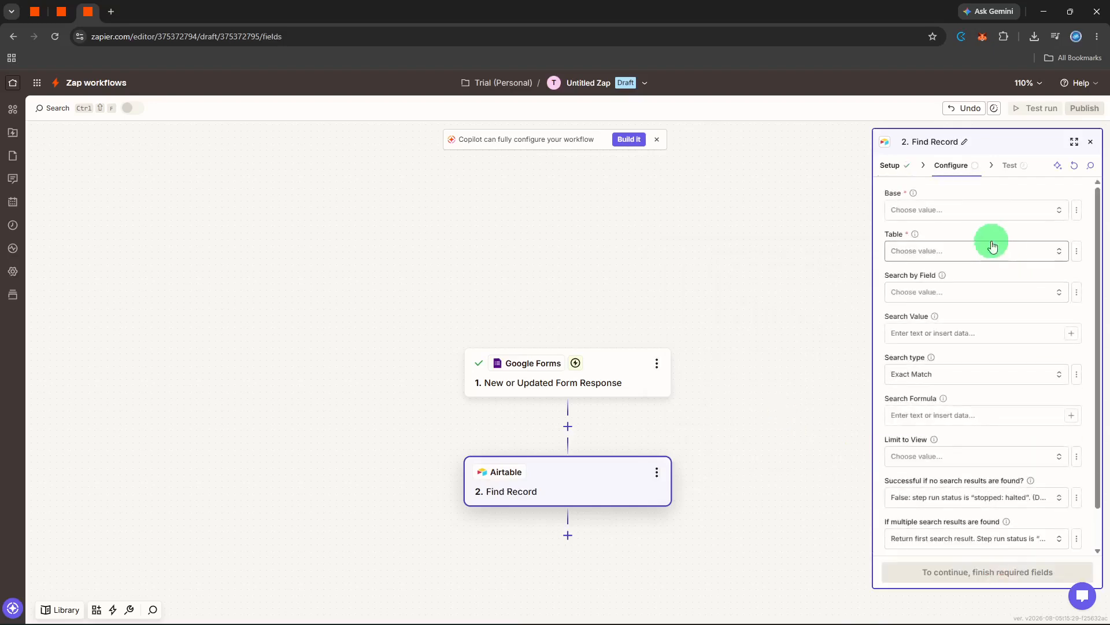
# - Configure Find Record to search by the Name field in the Employee Projects table of the Employee Related base
pyautogui.click(983, 212)
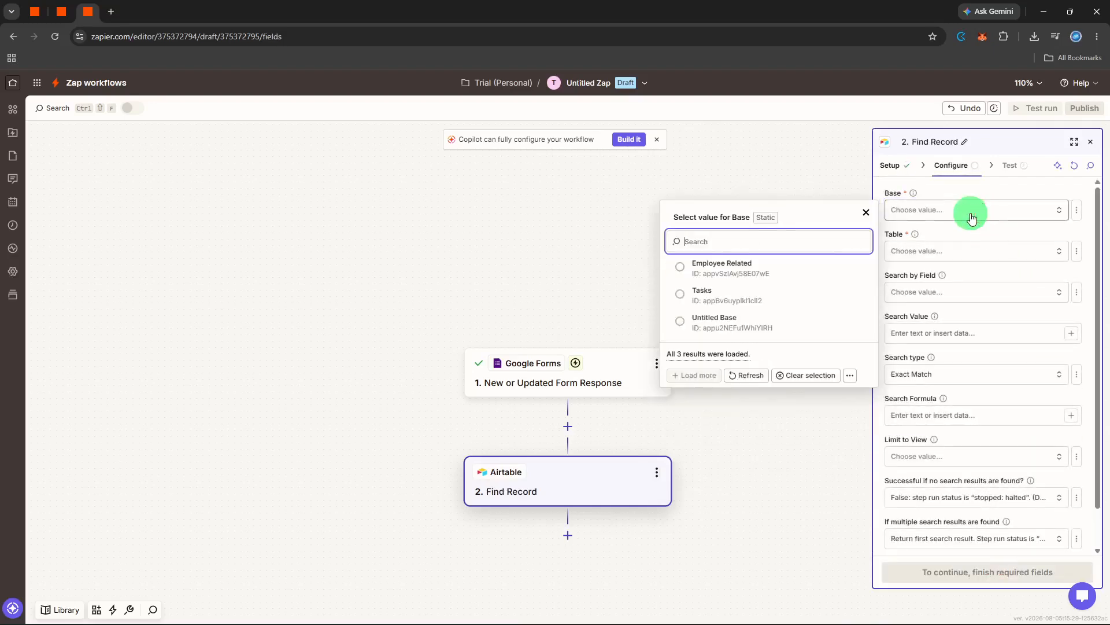
pyautogui.click(812, 269)
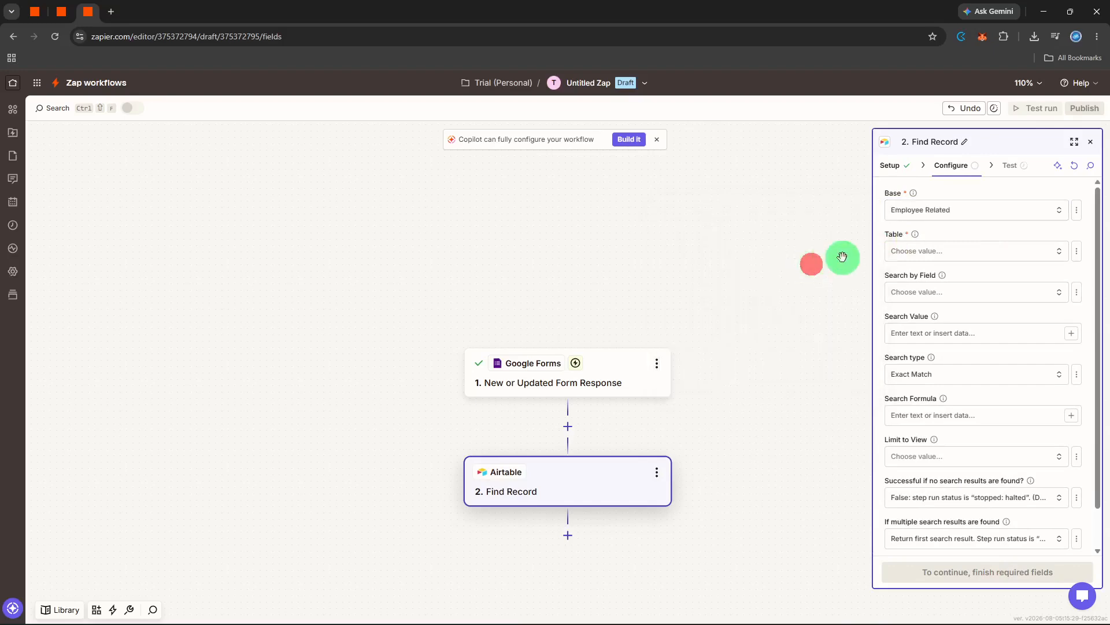
pyautogui.click(938, 260)
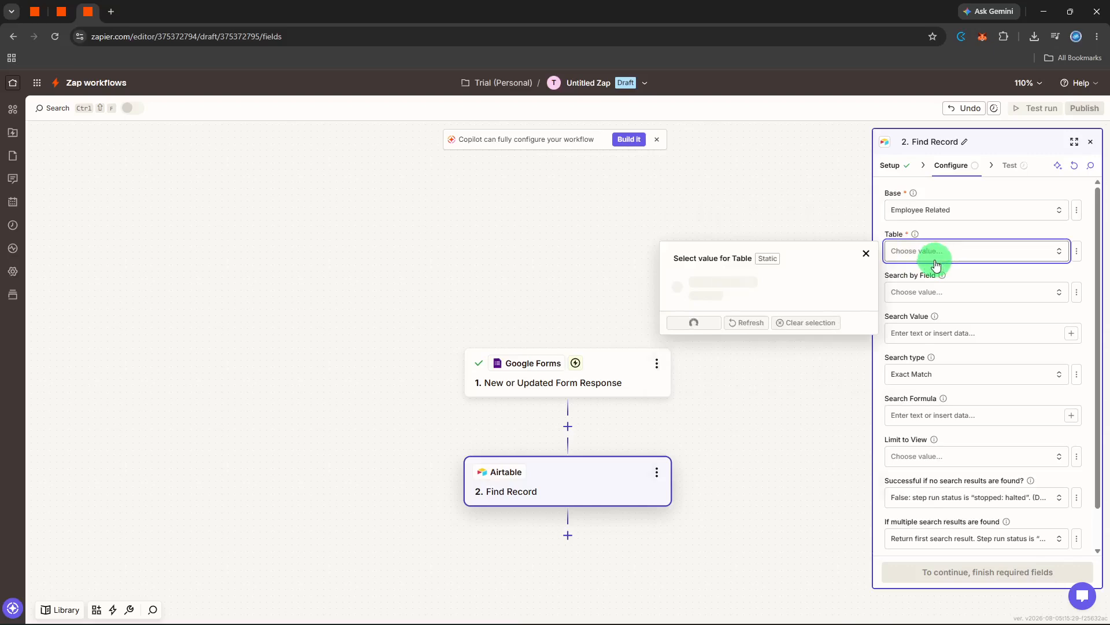
pyautogui.click(849, 322)
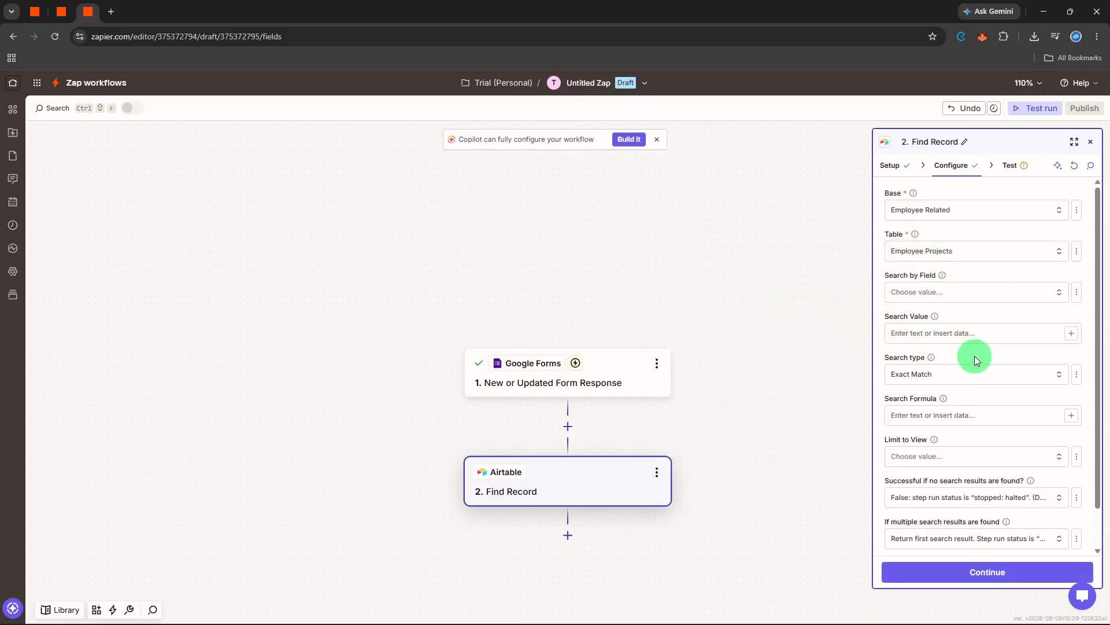
pyautogui.click(950, 294)
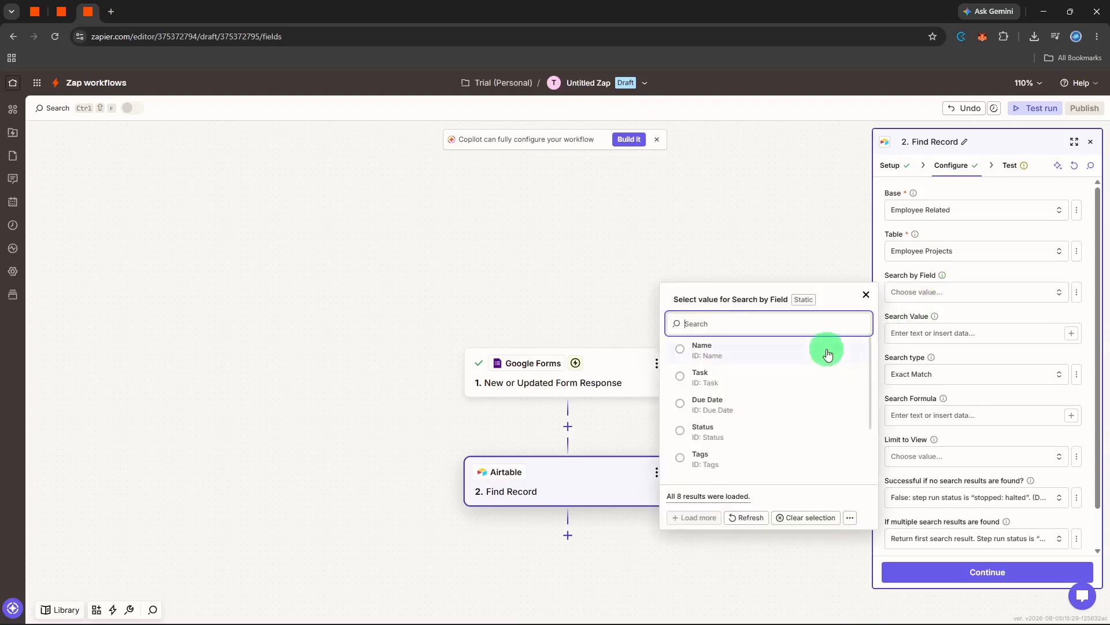
pyautogui.scroll(-3, 828, 354)
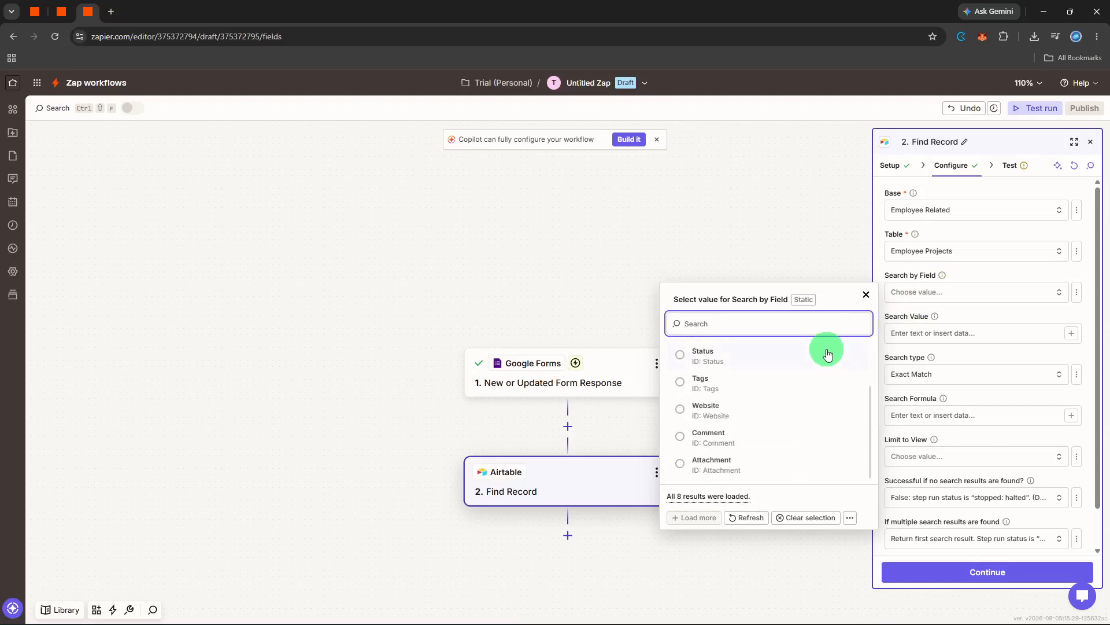
pyautogui.scroll(3, 828, 354)
pyautogui.click(825, 349)
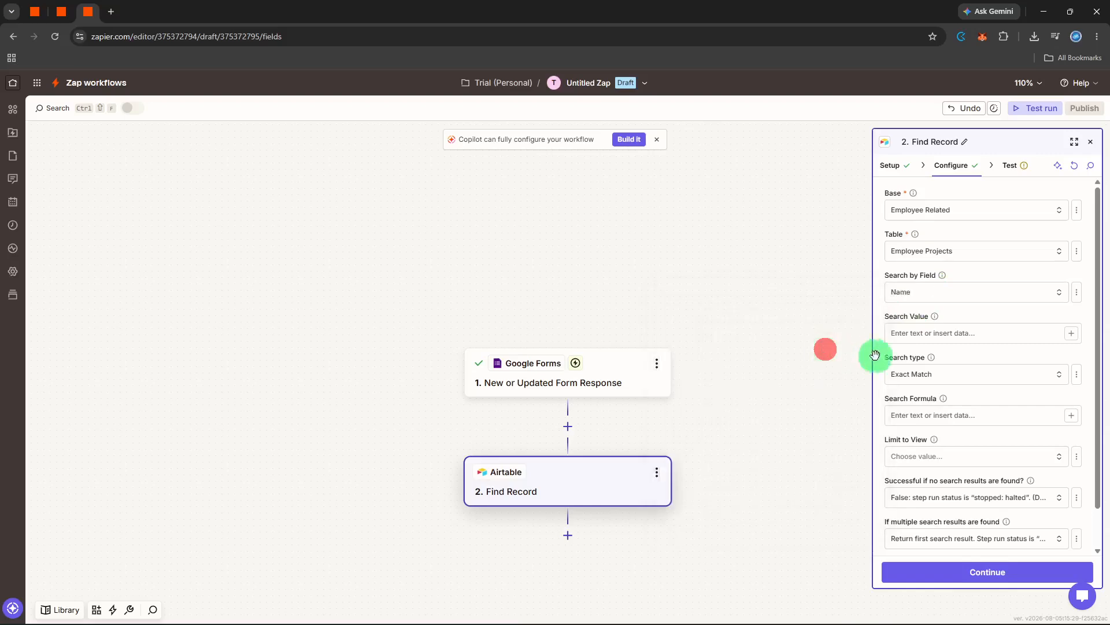
# - Try testing the Find Record step with the Search Value left empty
pyautogui.click(969, 341)
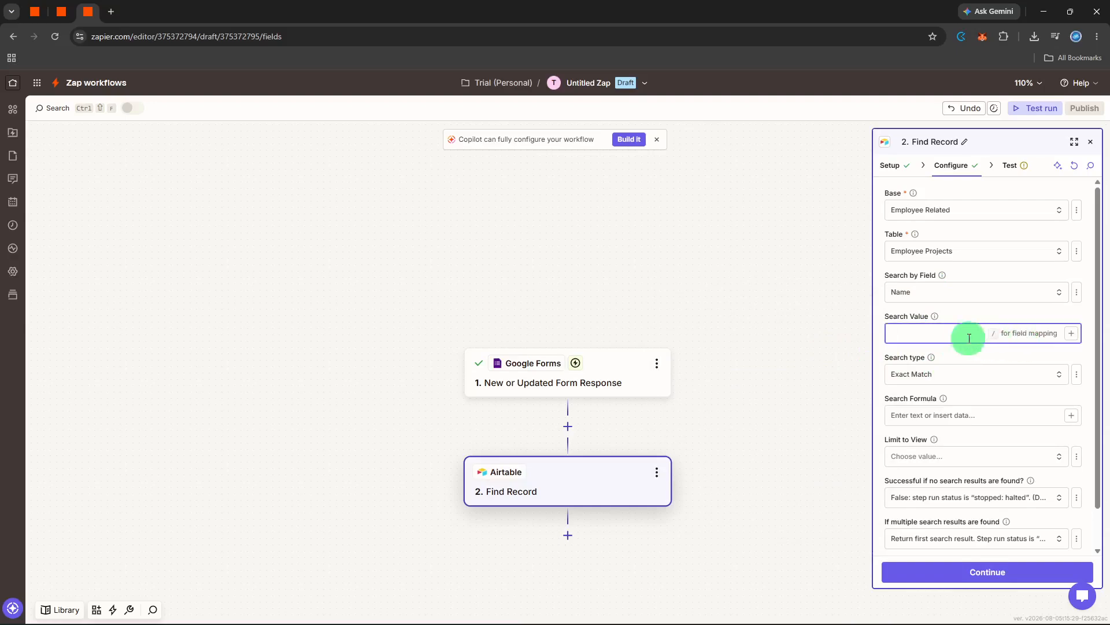
pyautogui.click(971, 573)
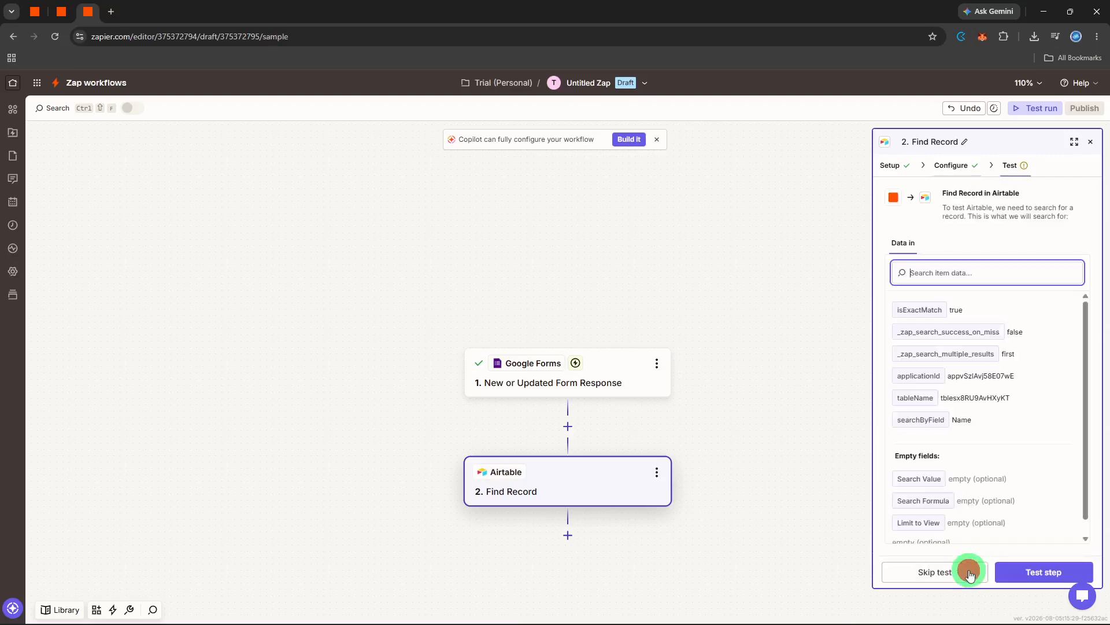
pyautogui.click(1020, 571)
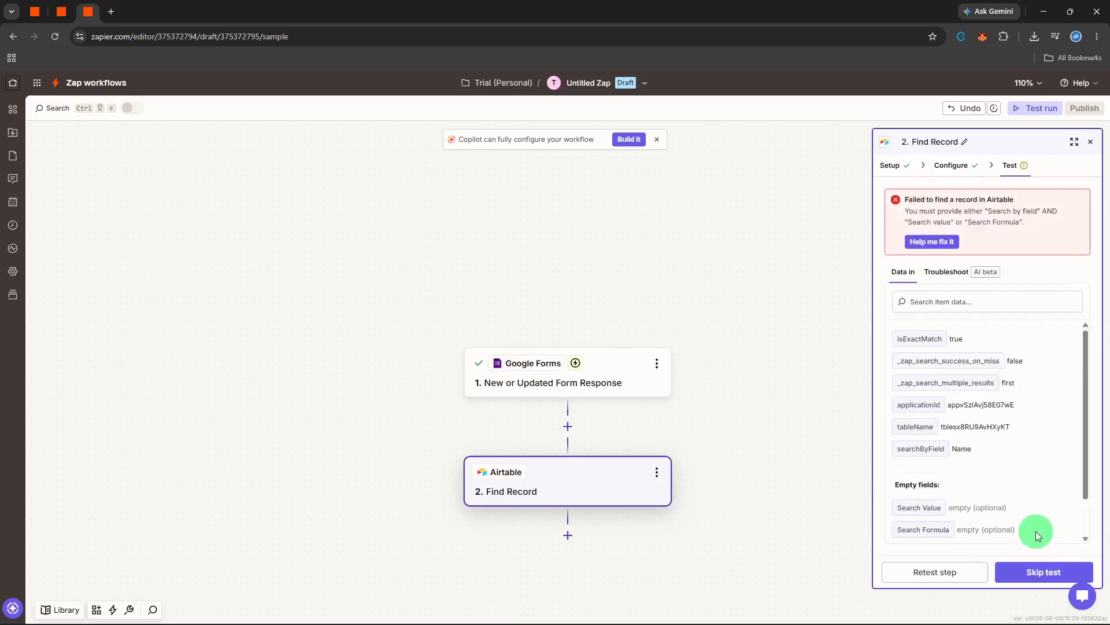
# - Return to the Find Record configuration and map Search Value to the Name answer from the Google Forms trigger
pyautogui.click(953, 165)
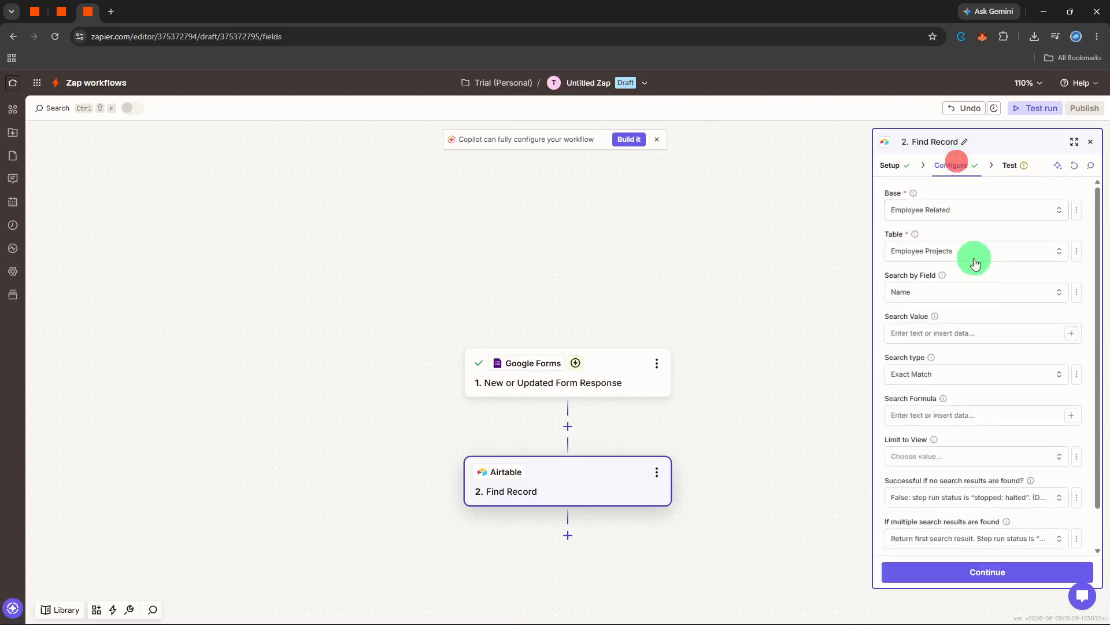
pyautogui.click(993, 294)
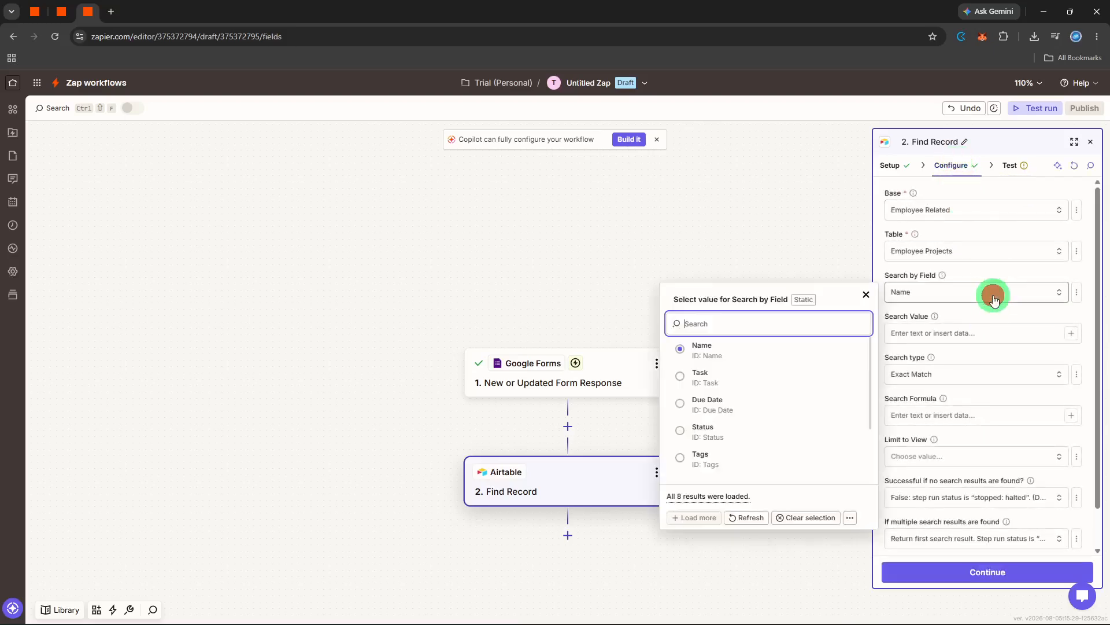
pyautogui.click(977, 336)
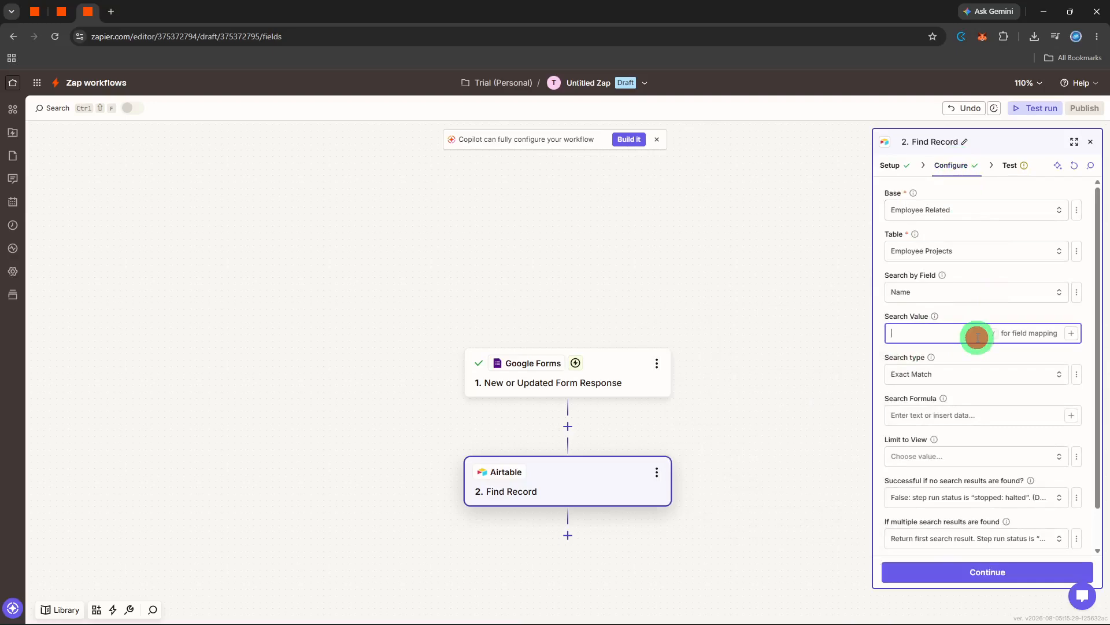
pyautogui.click(1072, 334)
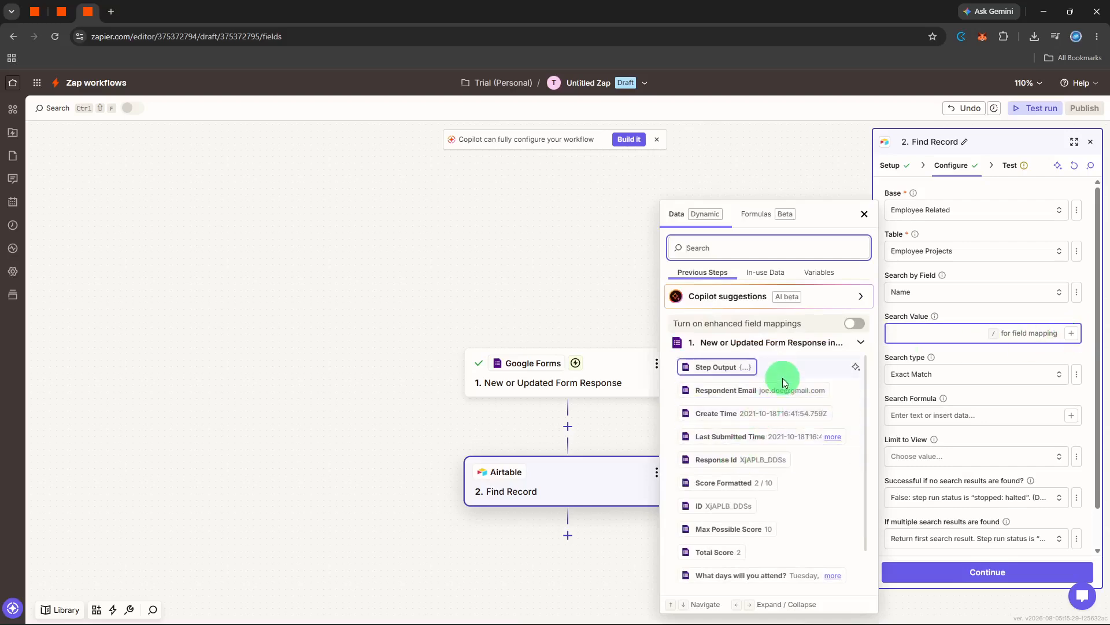
pyautogui.scroll(-1, 771, 405)
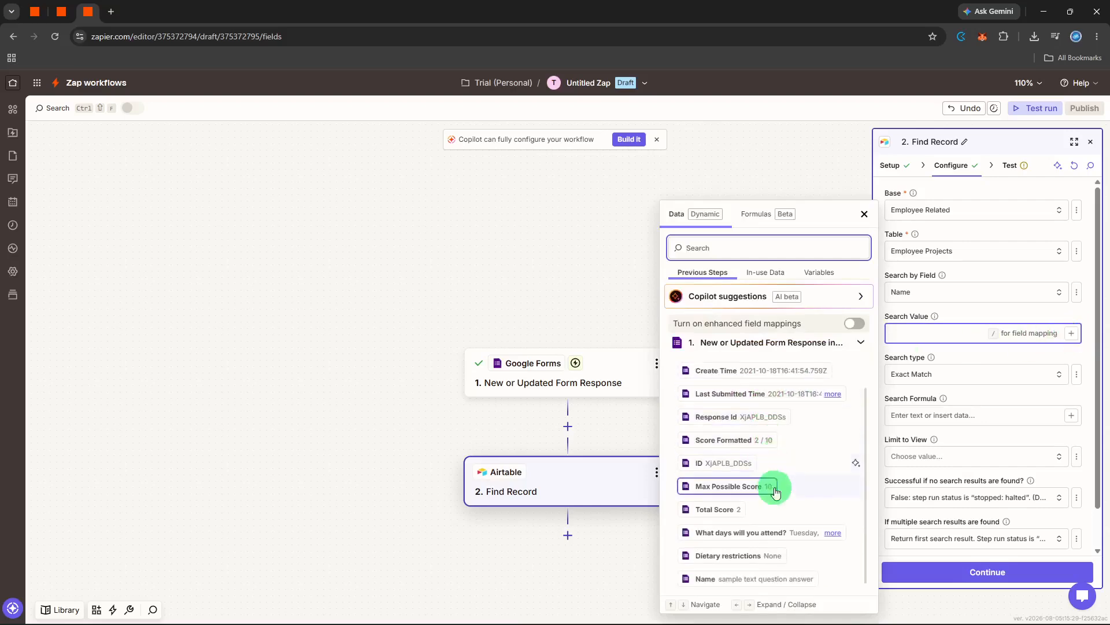
pyautogui.click(759, 578)
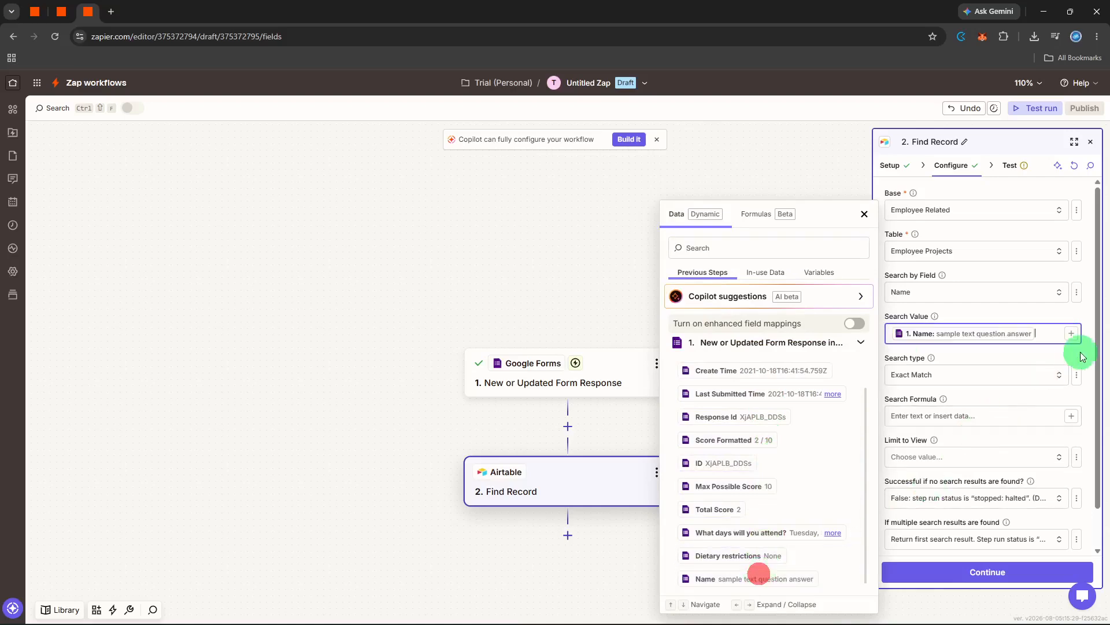
# - Select Exact Match as the Search type and run the test of the Find Record step
pyautogui.click(1044, 382)
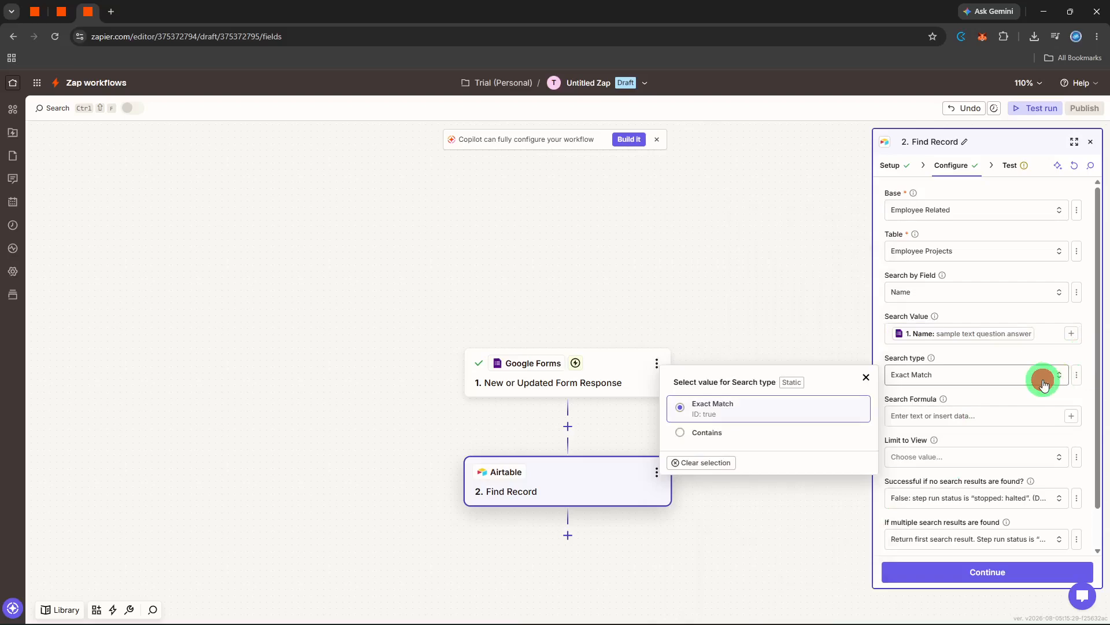
pyautogui.click(798, 414)
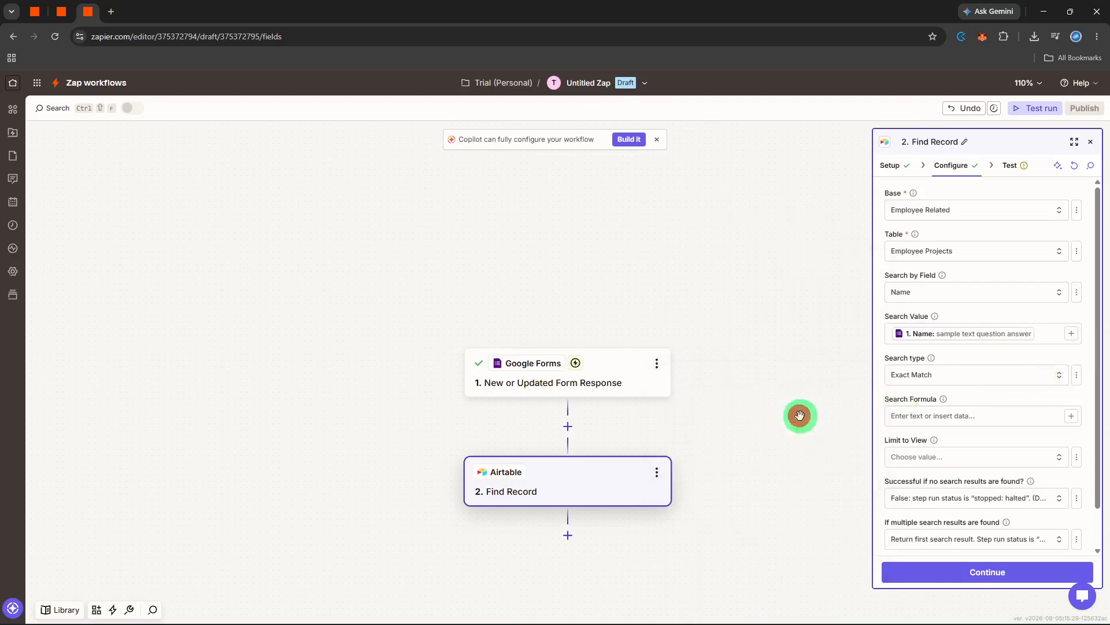
pyautogui.click(977, 567)
pyautogui.click(1024, 576)
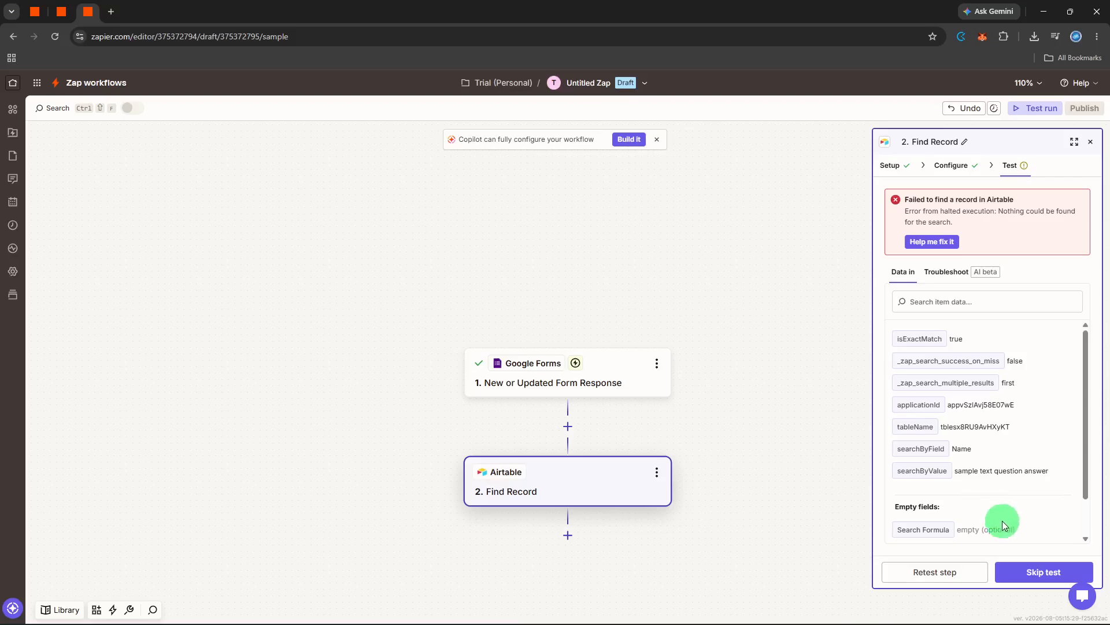
# - Review the data sent in the Find Record test, skip the test and close the step's configuration
pyautogui.scroll(-2, 1010, 531)
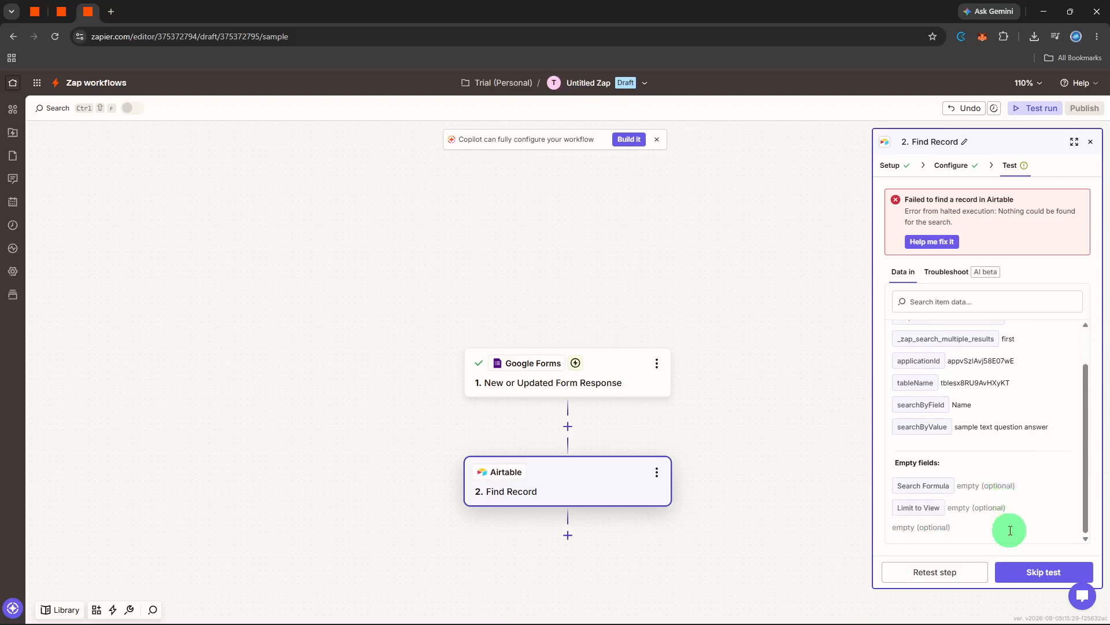
pyautogui.click(1027, 573)
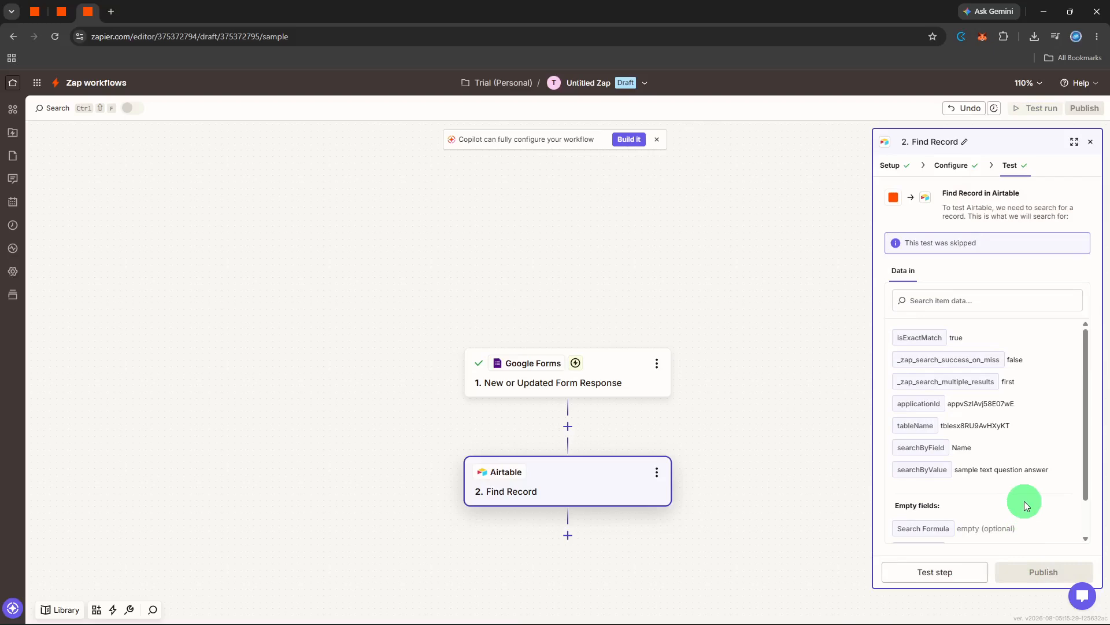
pyautogui.click(1090, 144)
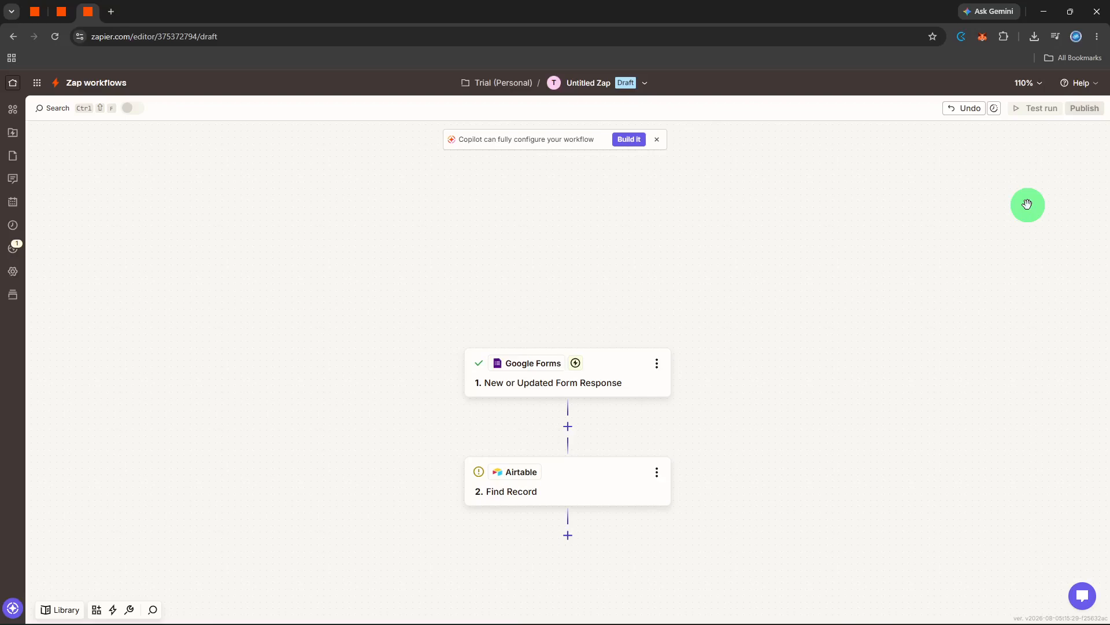
# - Rename the untitled Zap as "airtable to forms"
pyautogui.click(580, 82)
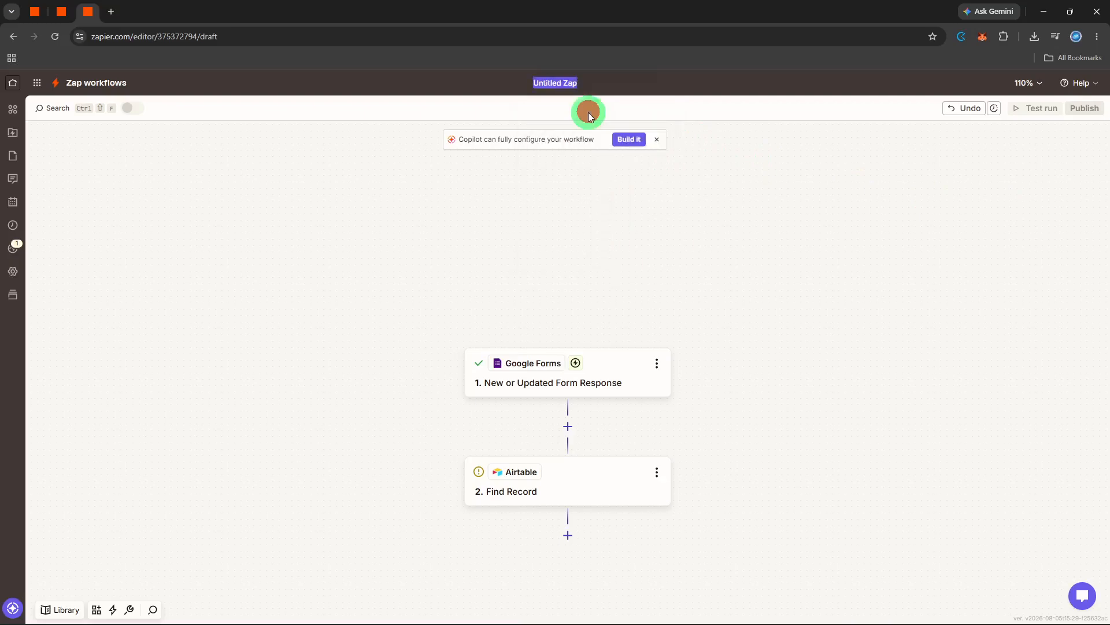
pyautogui.write('air')
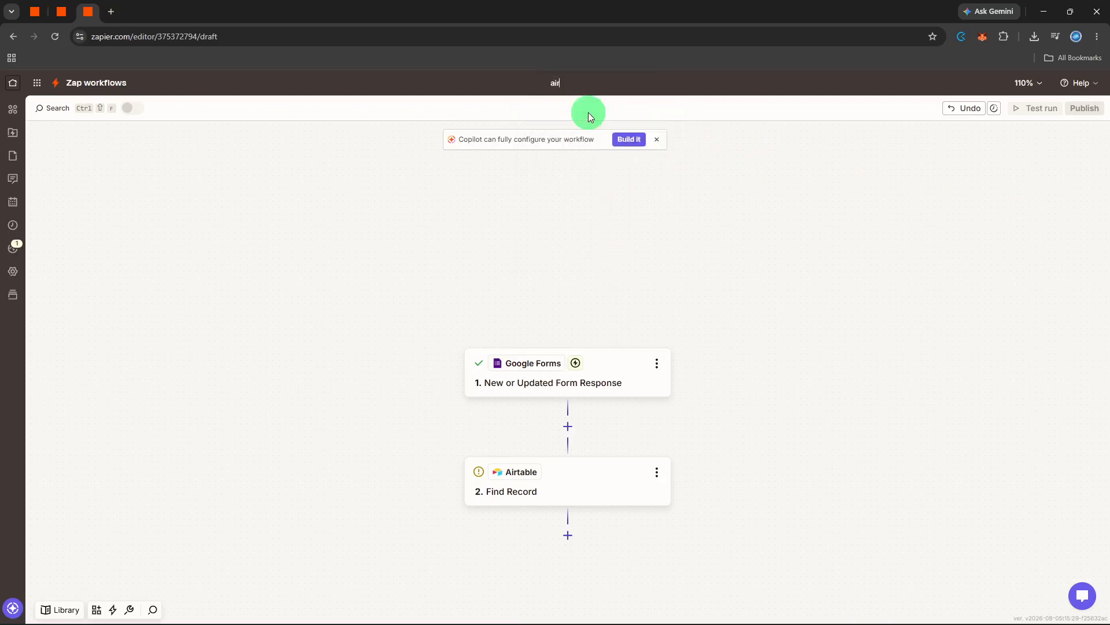
pyautogui.write('table to forms')
pyautogui.press('Return')
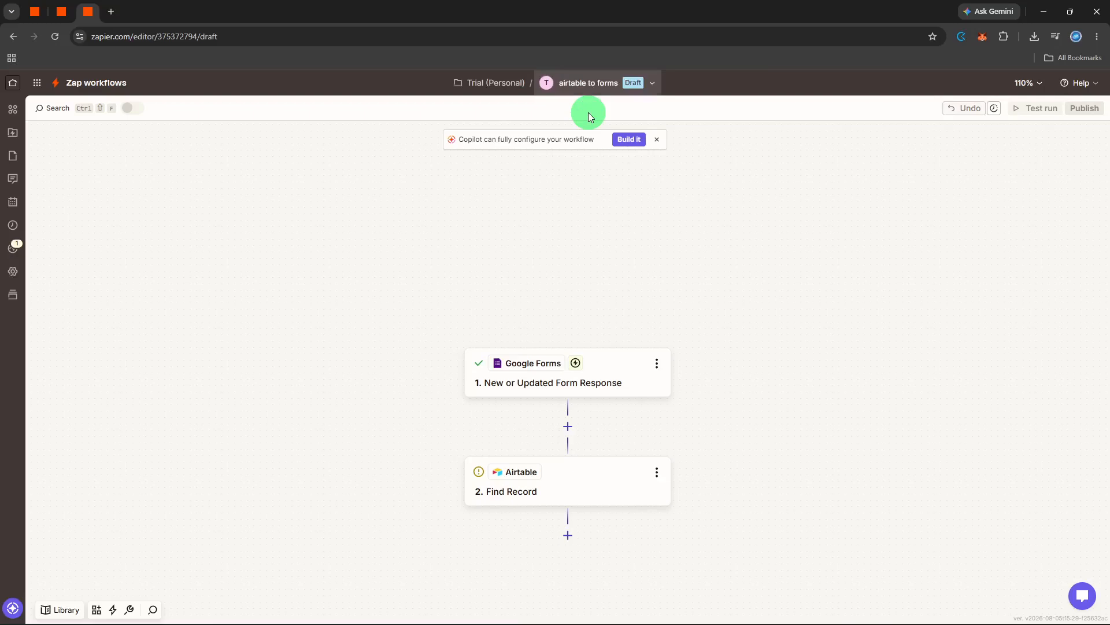